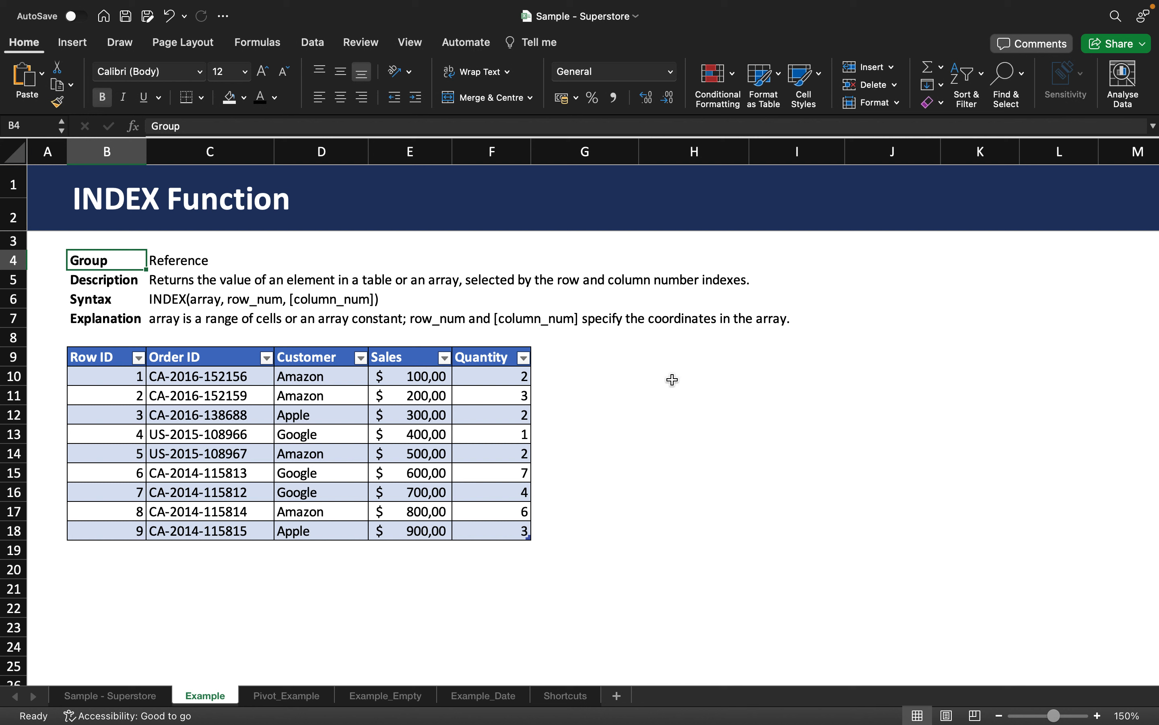
Enter a formula in H10 that directly references the table's first Order ID cell.
{"action": "left_click", "coordinate": [671, 380]}
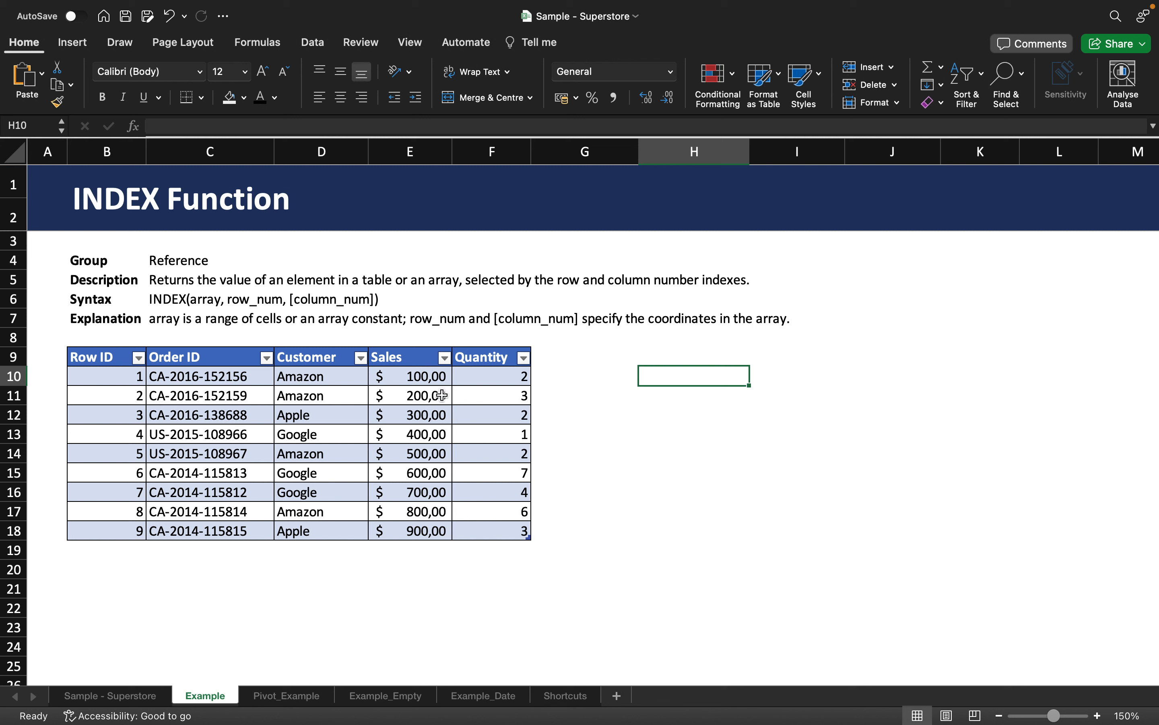
{"action": "type", "text": "="}
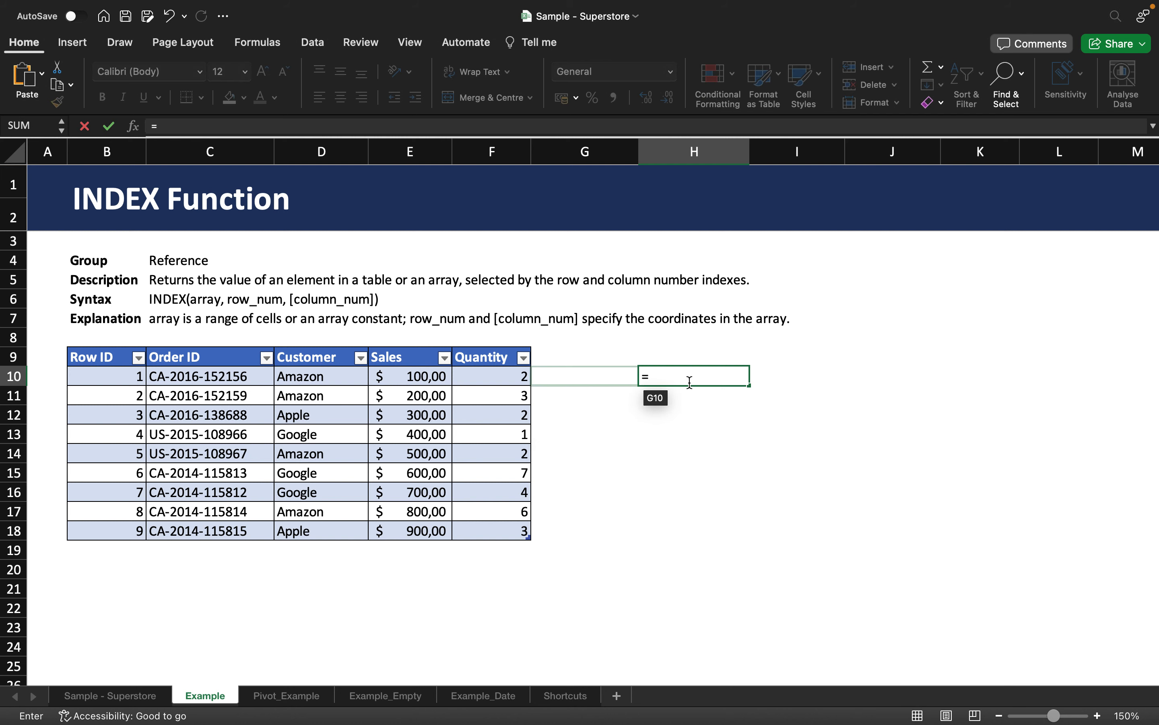
{"action": "left_click", "coordinate": [236, 383]}
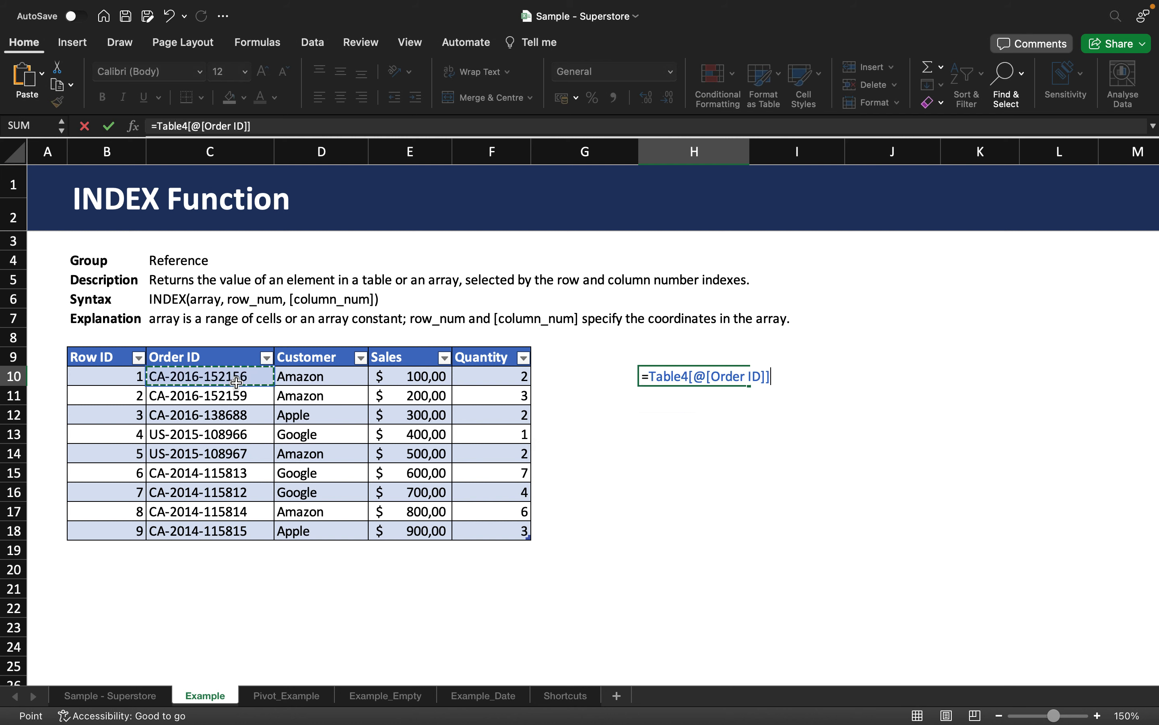
{"action": "key", "text": "Return"}
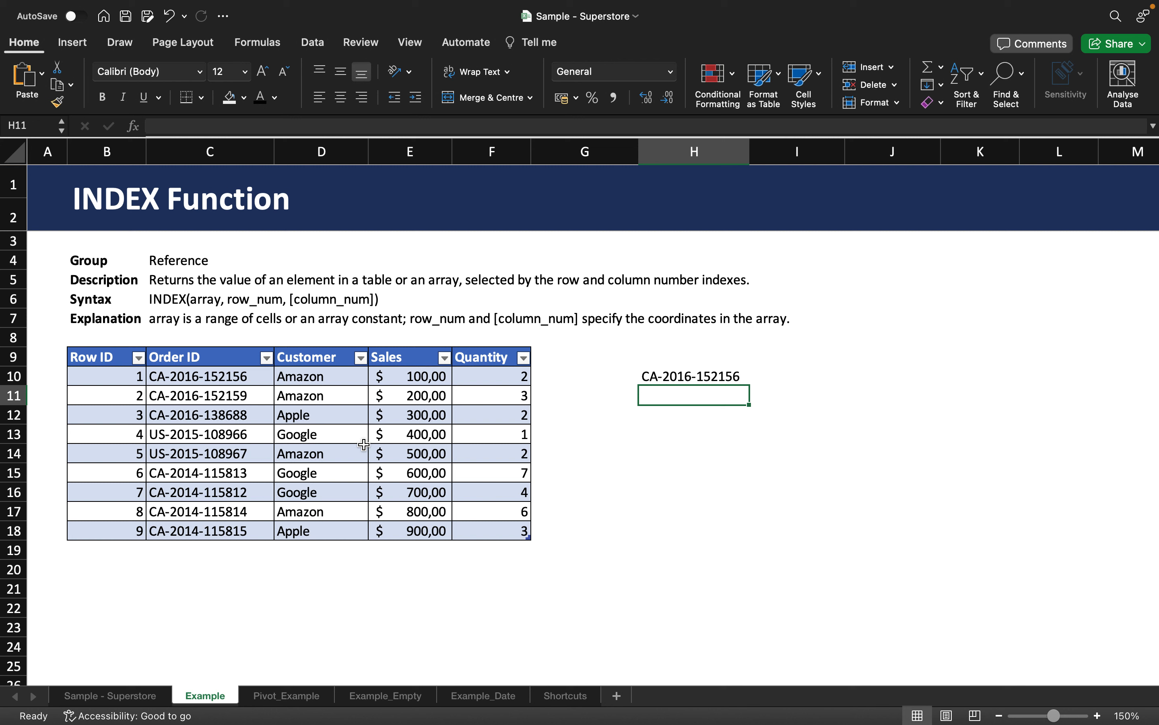
{"action": "left_click", "coordinate": [675, 375]}
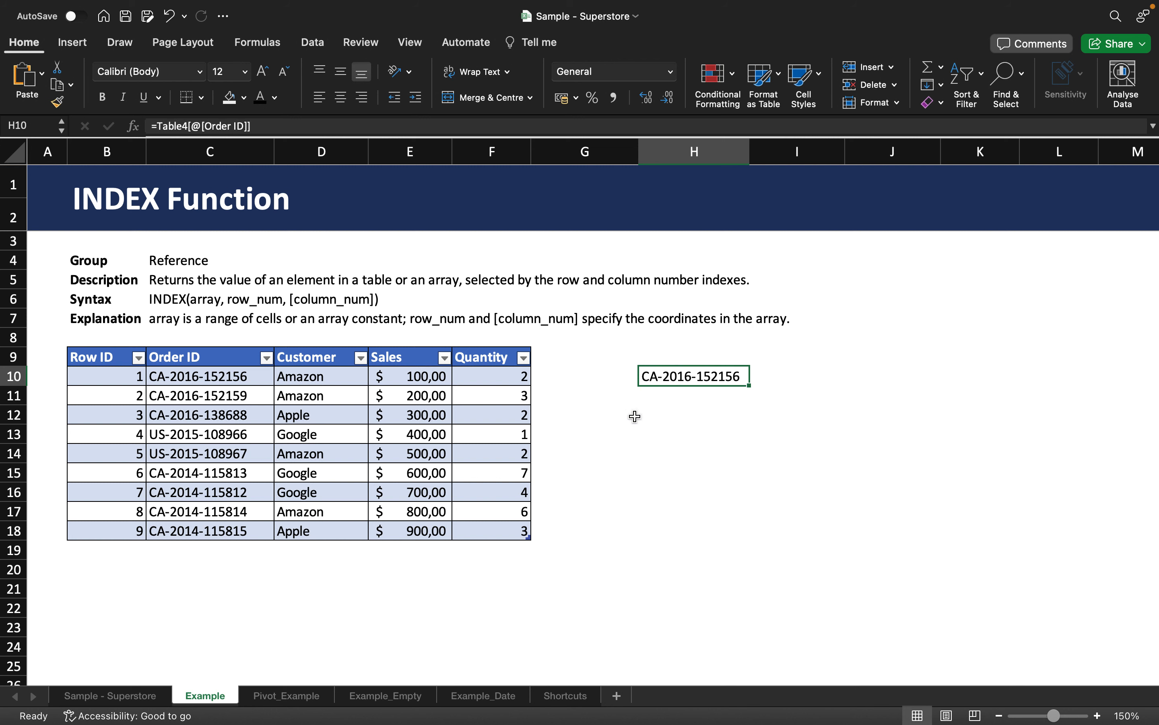
Enter =INDEX(Table4[#All];2;2) in H11, using the whole table including headers as the array.
{"action": "left_click", "coordinate": [718, 398]}
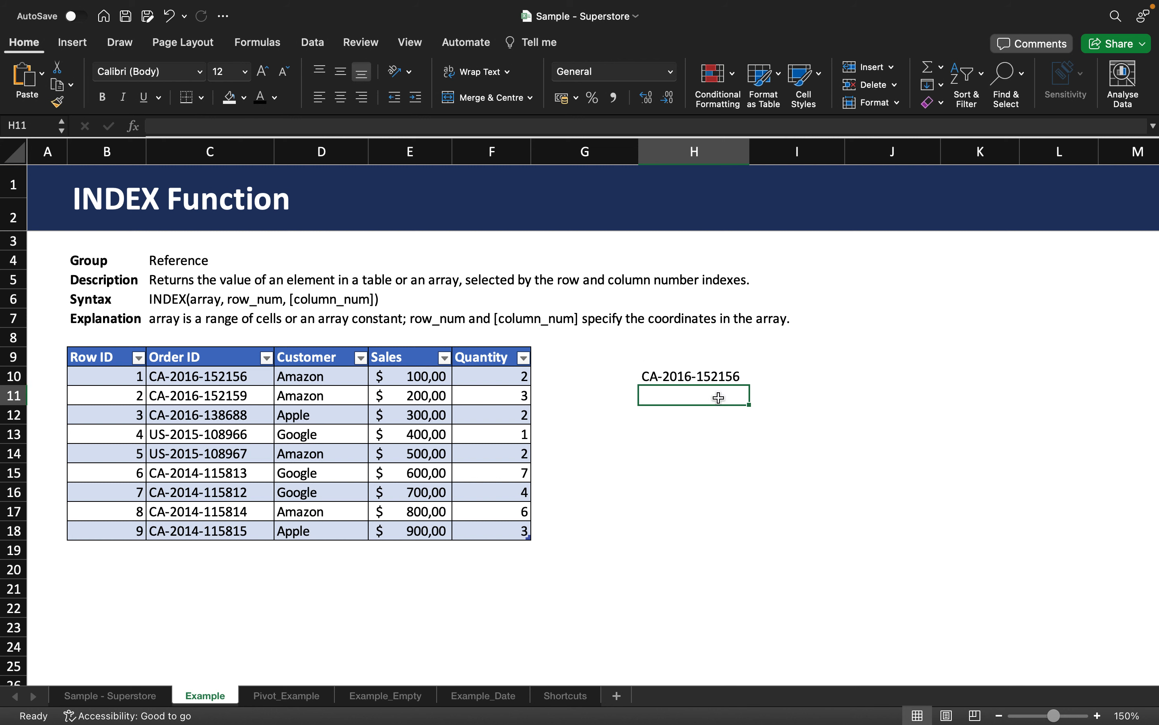
{"action": "type", "text": "="}
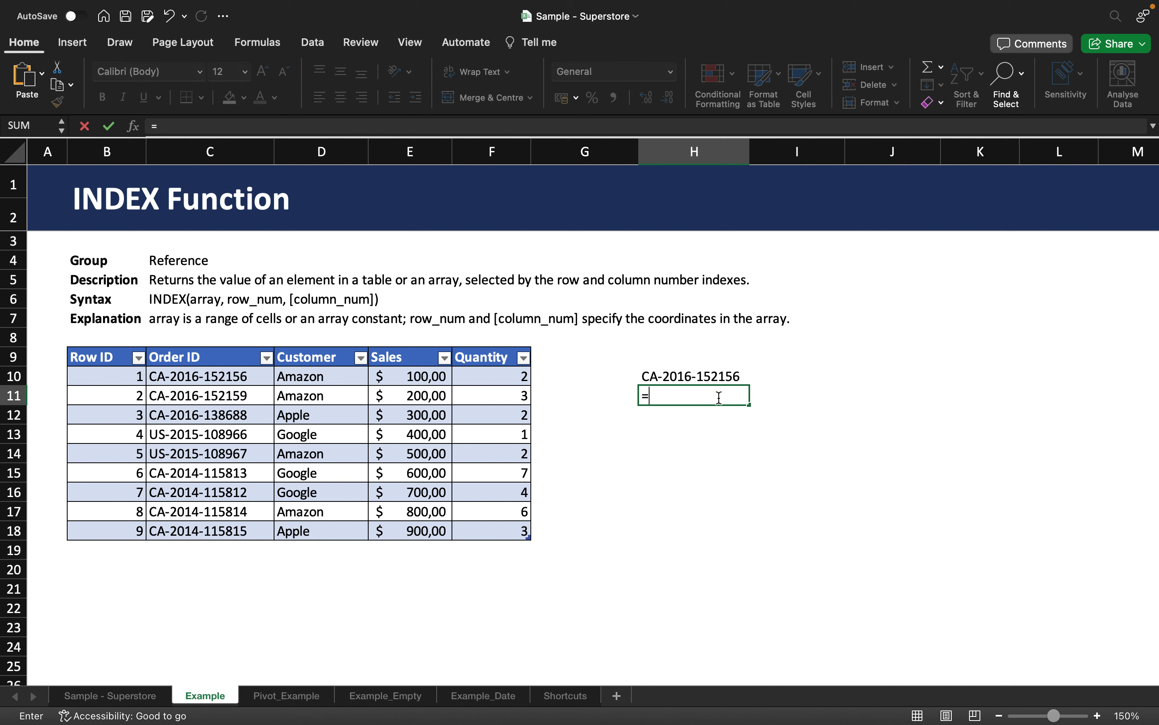
{"action": "type", "text": "INDEX("}
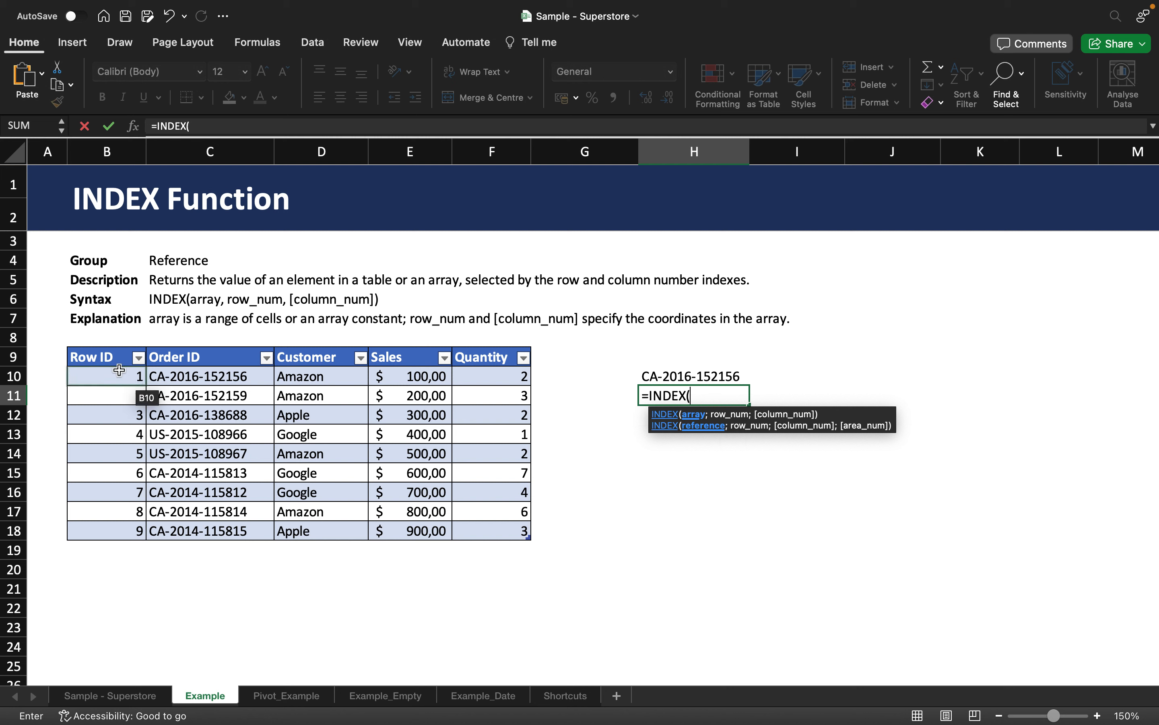
{"action": "left_click_drag", "start_coordinate": [114, 363], "coordinate": [496, 530]}
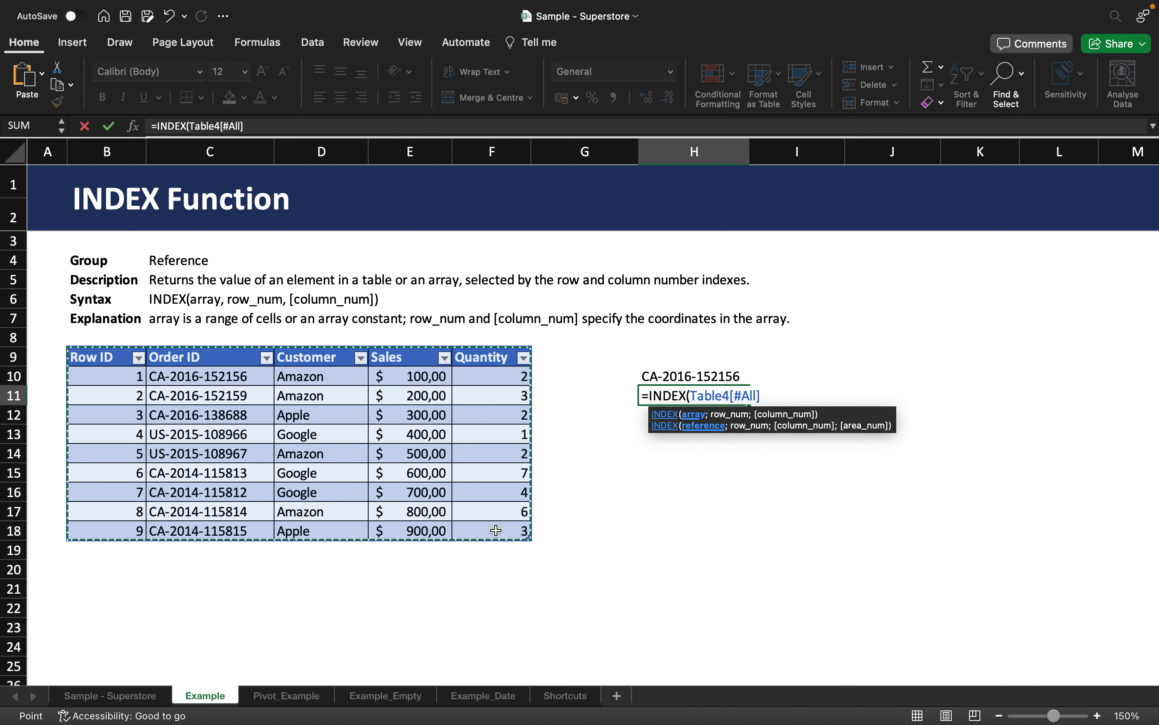
{"action": "type", "text": ";"}
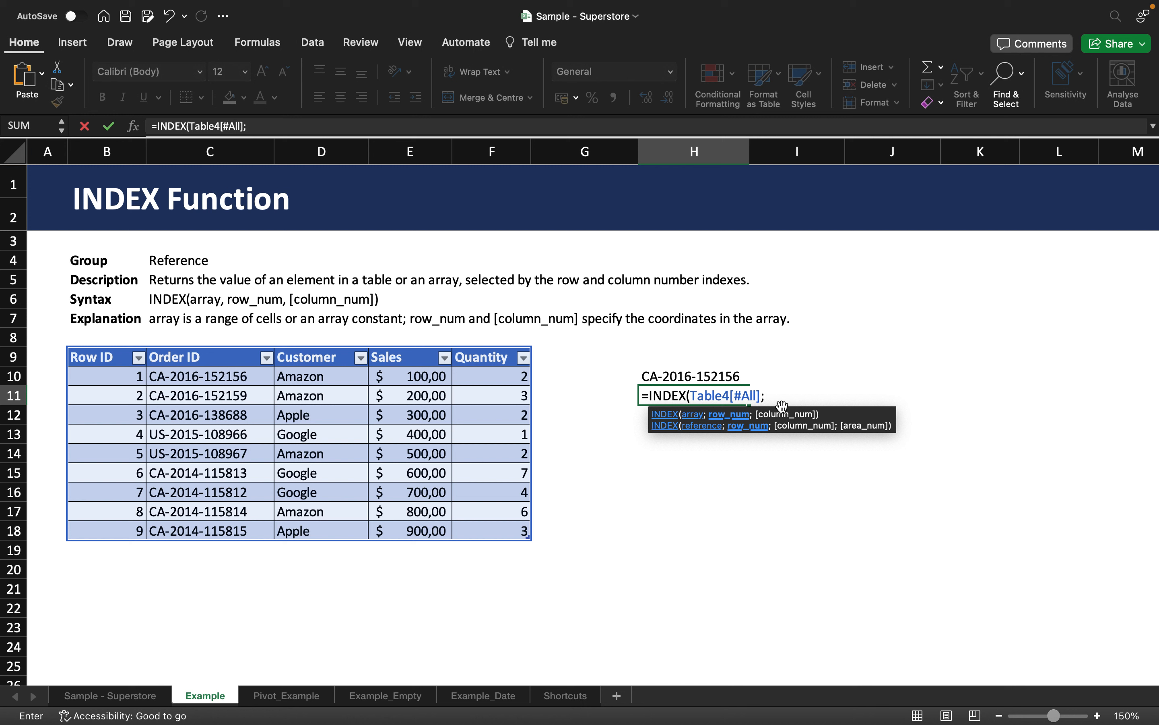
{"action": "type", "text": "2;"}
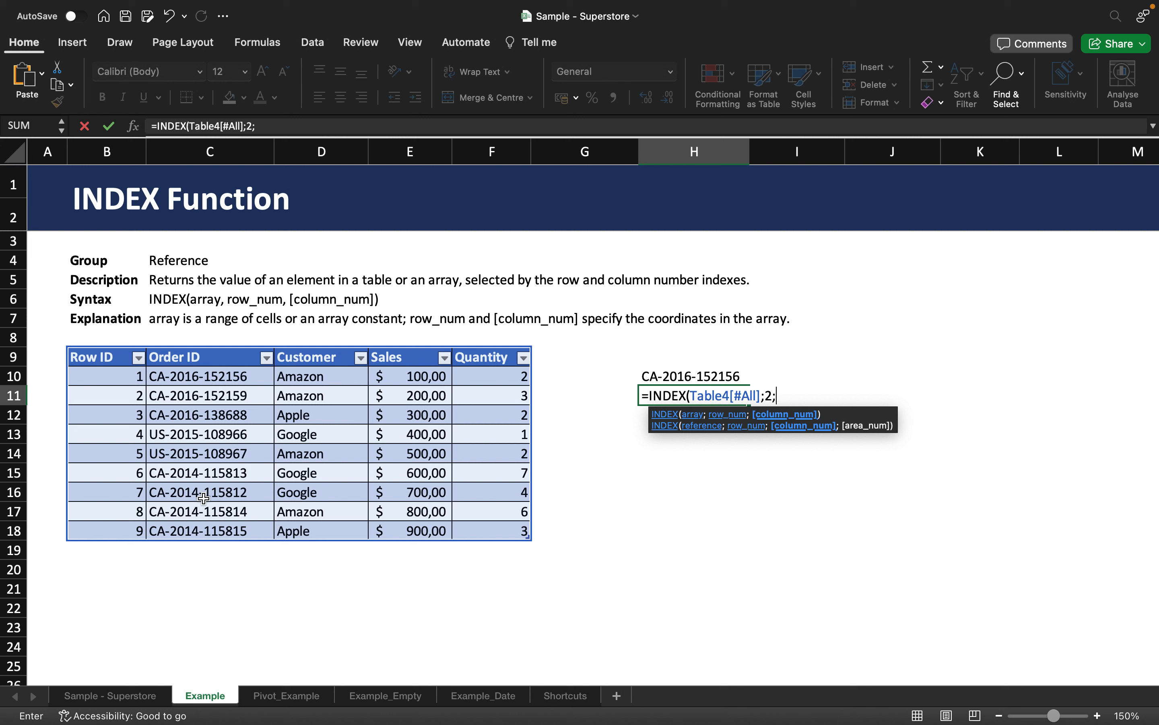
{"action": "type", "text": "2)"}
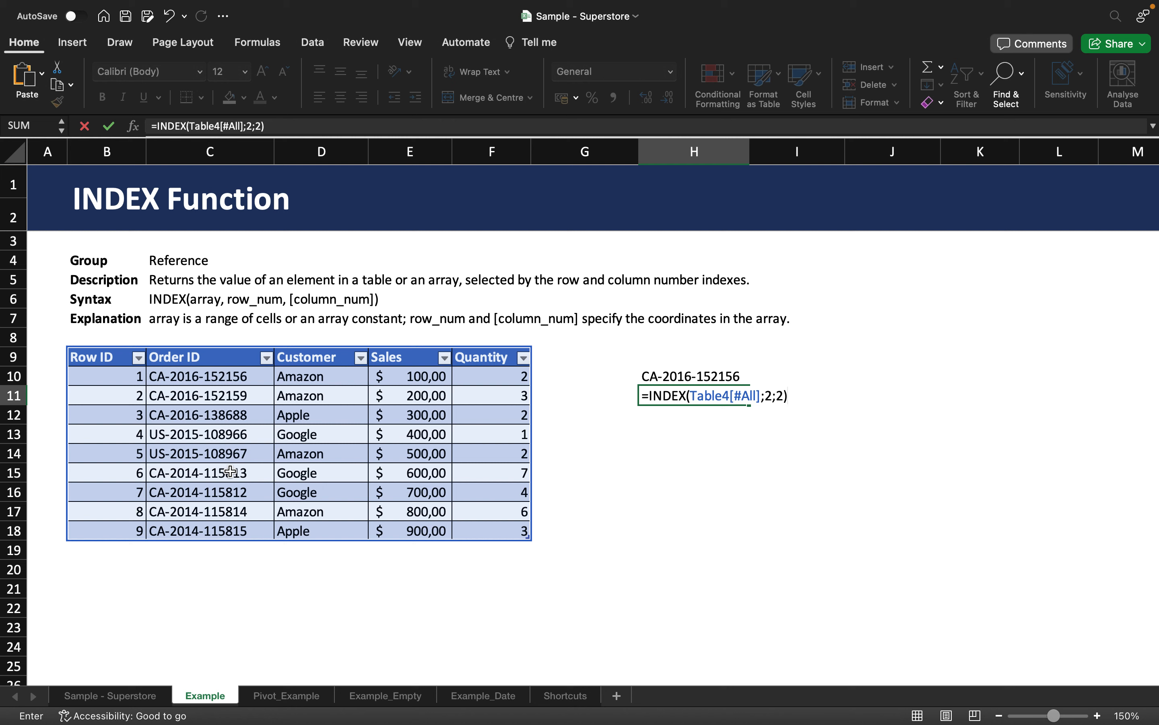
{"action": "key", "text": "Return"}
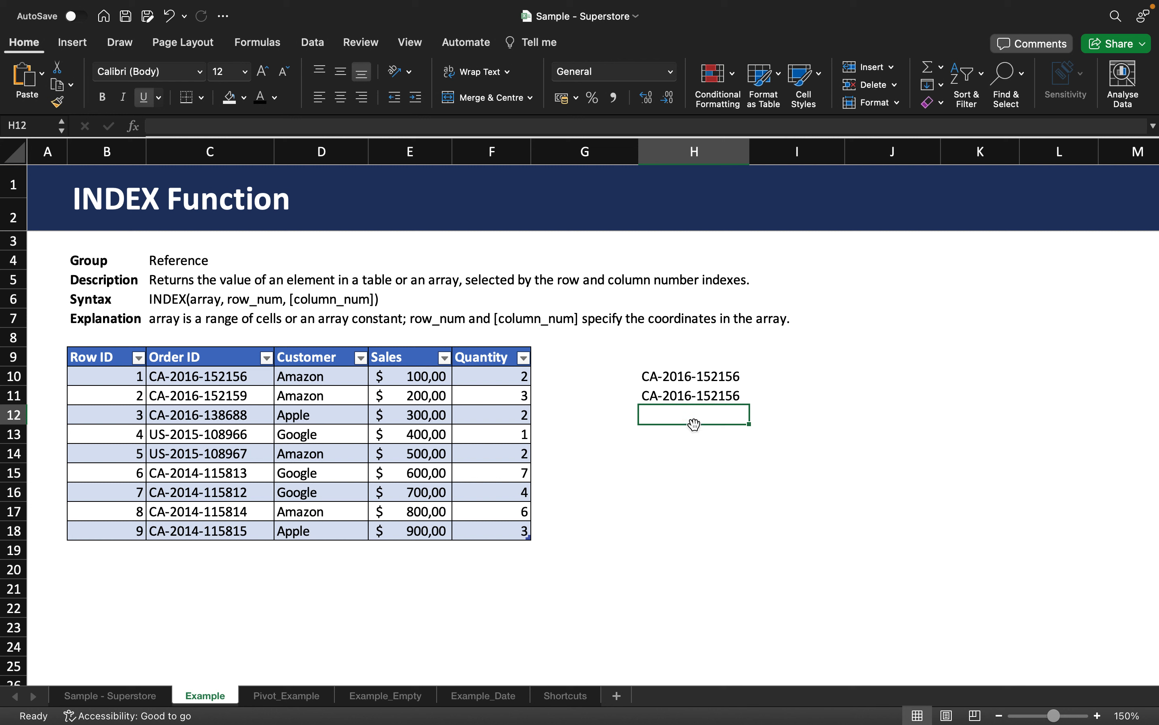
{"action": "type", "text": "="}
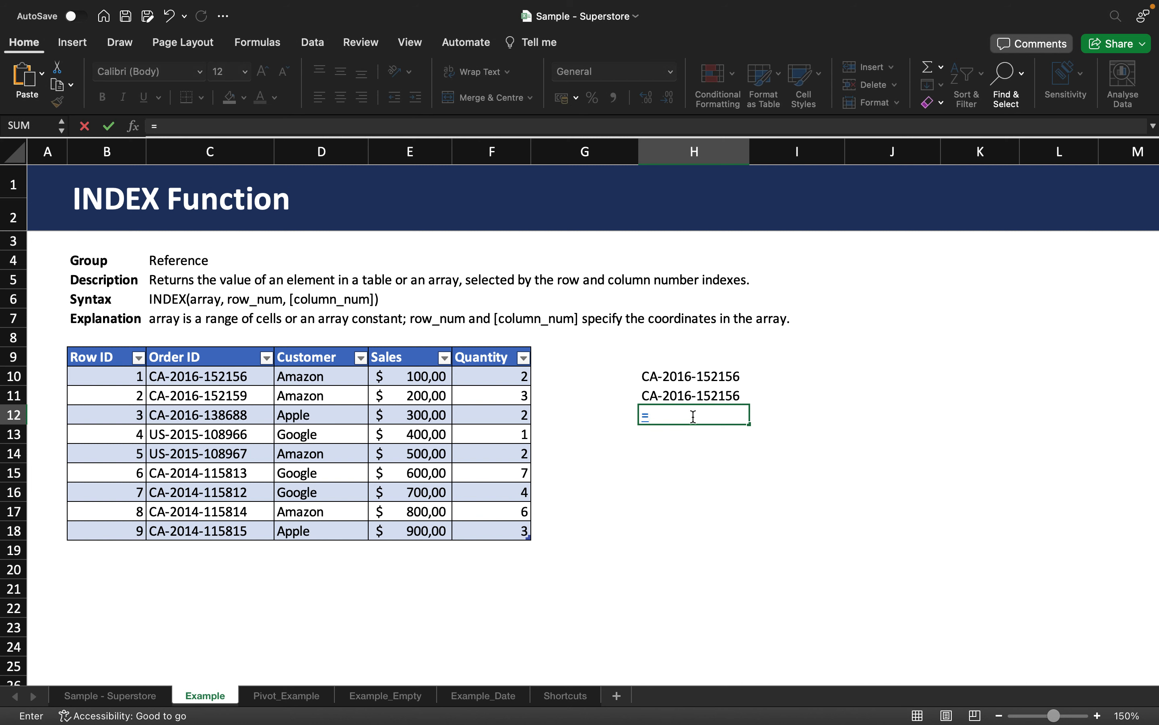
{"action": "type", "text": "INDE"}
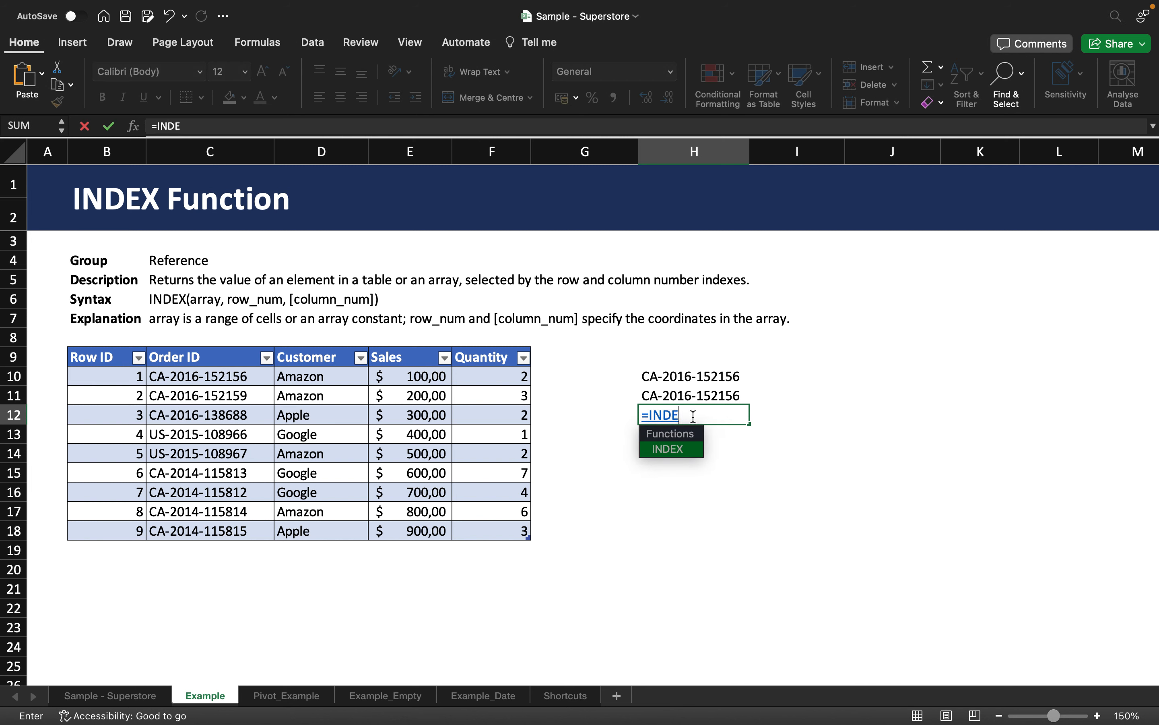
{"action": "key", "text": "BackSpace"}
{"action": "key", "text": "BackSpace"}
{"action": "key", "text": "BackSpace"}
{"action": "key", "text": "Escape"}
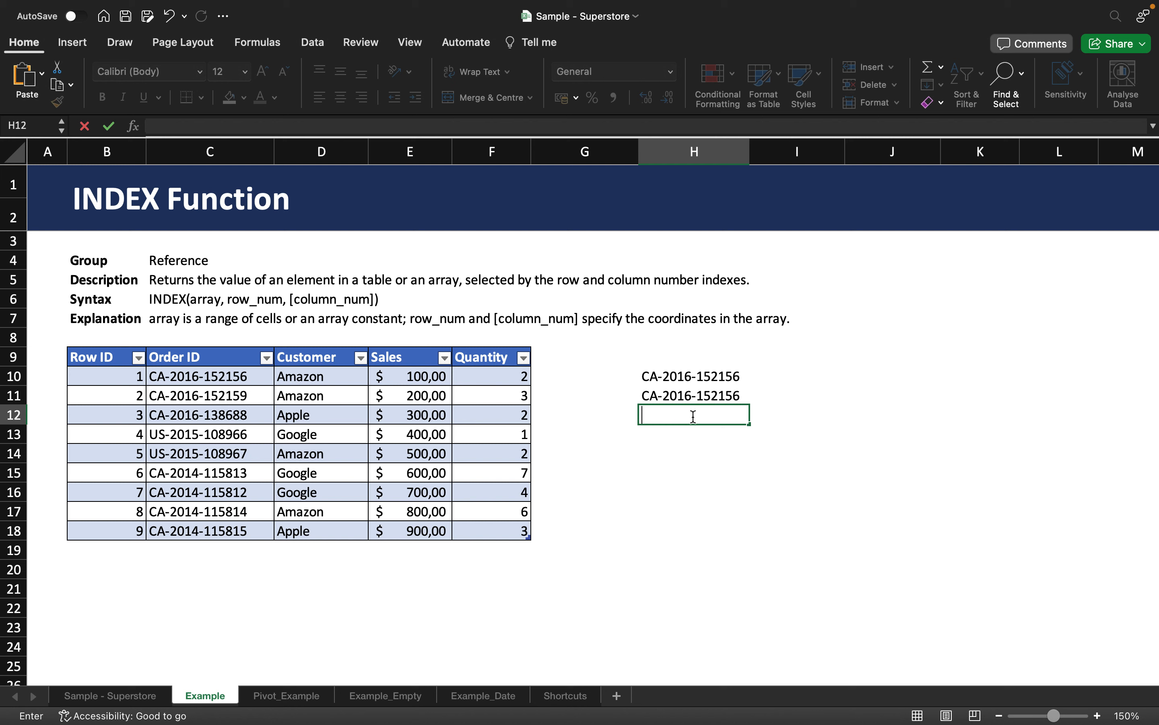
Enter =INDEX(Table4[#All];7;4) in I10 to return the value from row 7 of the Sales column.
{"action": "left_click", "coordinate": [808, 376]}
{"action": "type", "text": "=INDEX"}
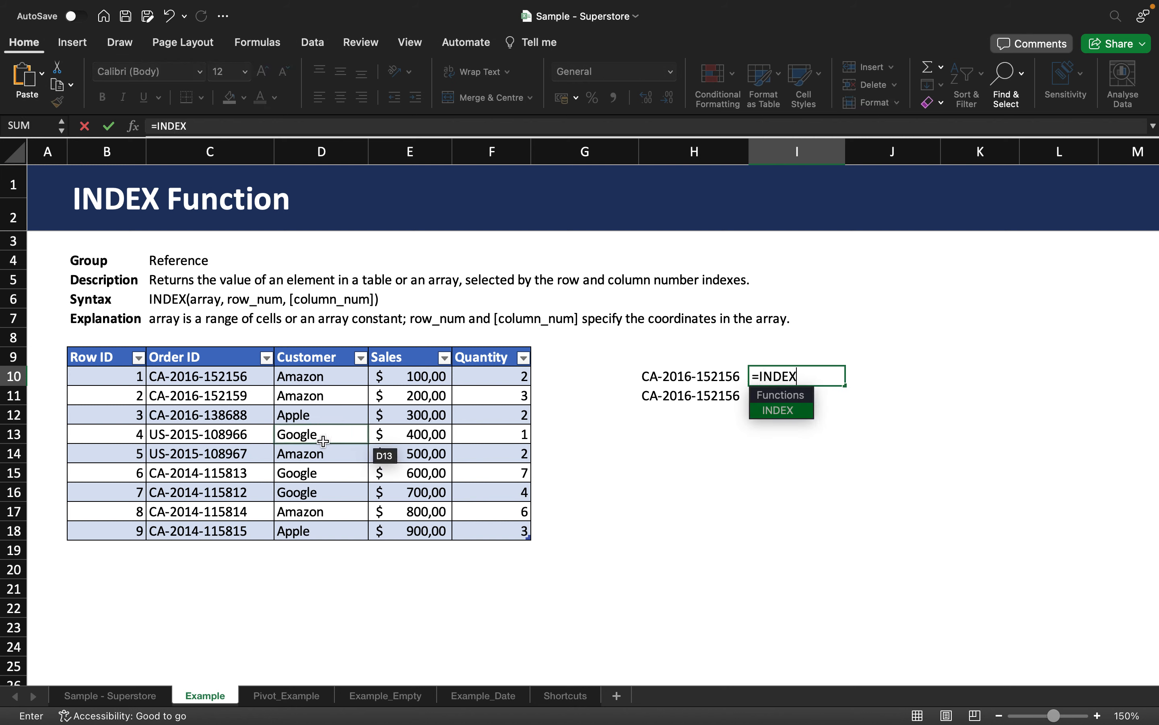
{"action": "type", "text": "("}
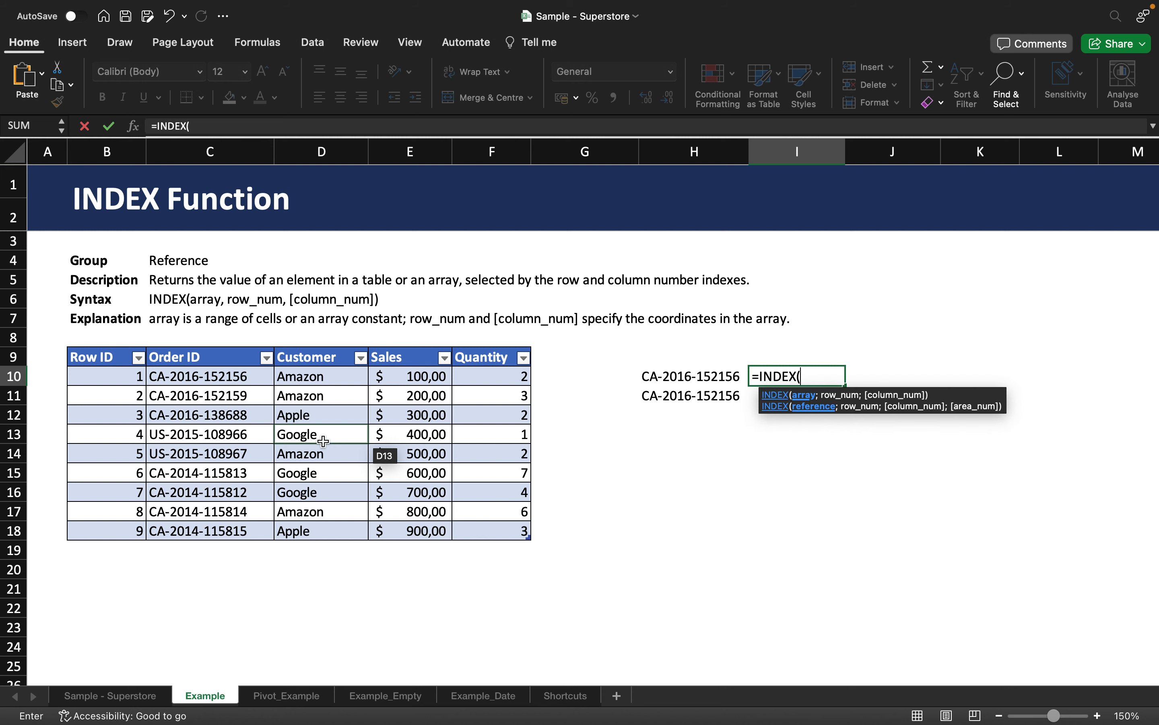
{"action": "left_click_drag", "start_coordinate": [91, 357], "coordinate": [479, 529]}
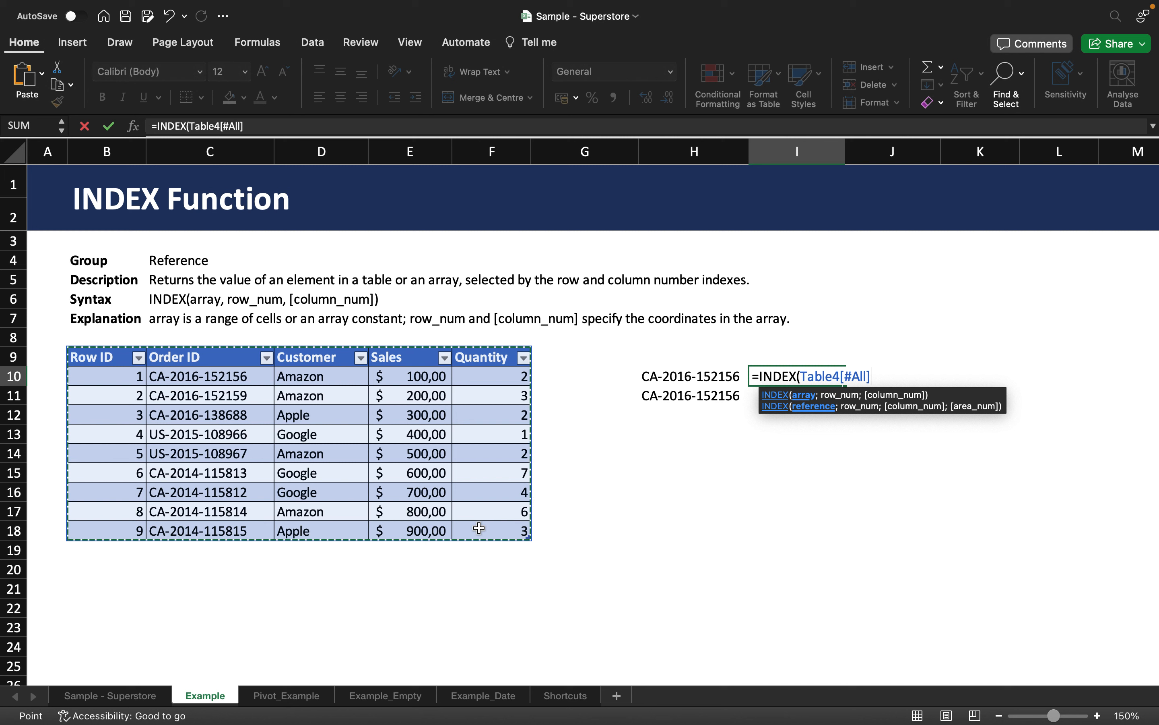
{"action": "type", "text": ";7"}
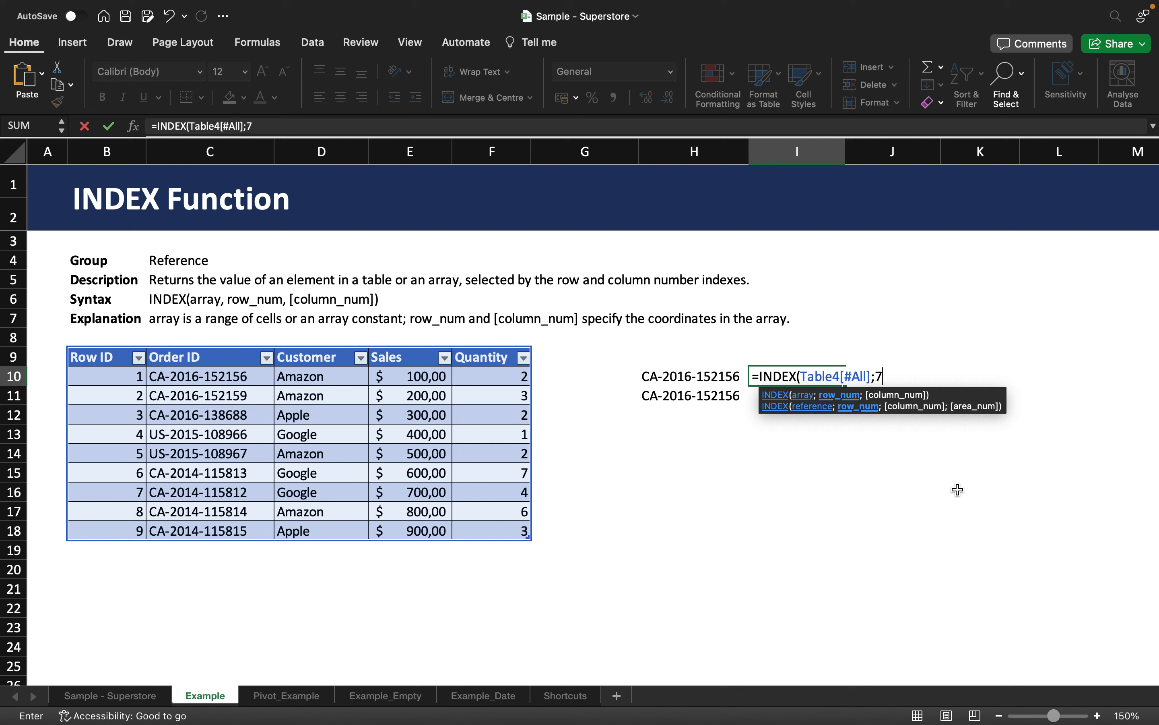
{"action": "type", "text": ";"}
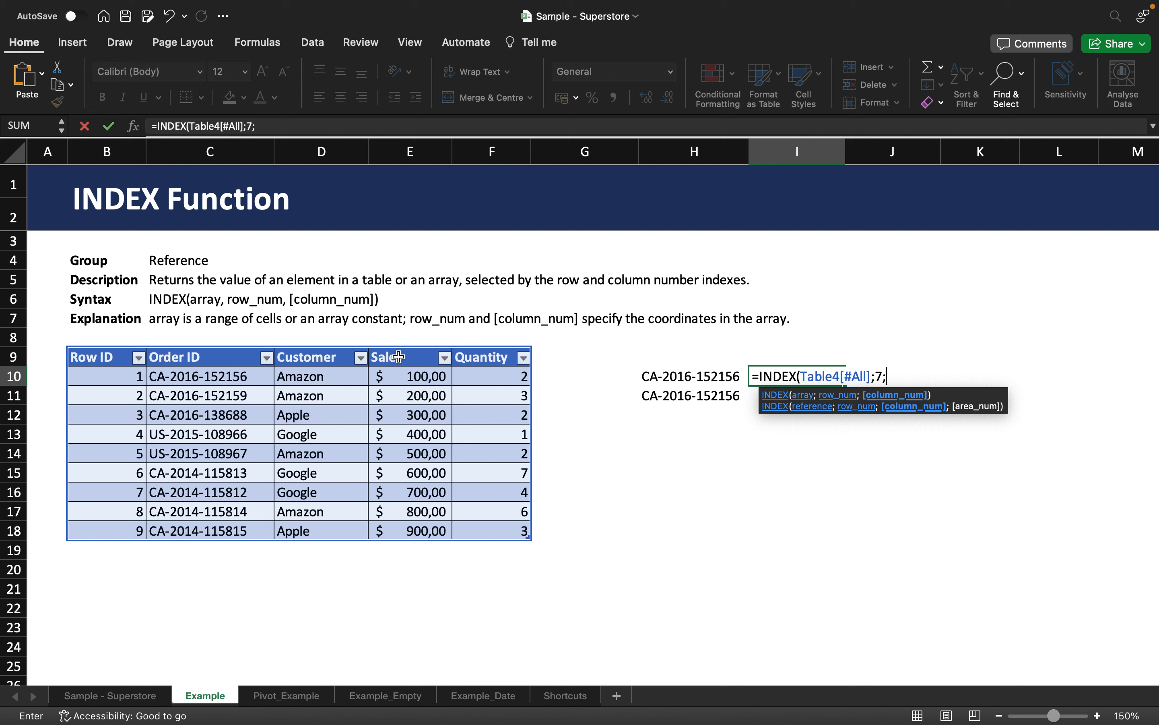
{"action": "type", "text": "4"}
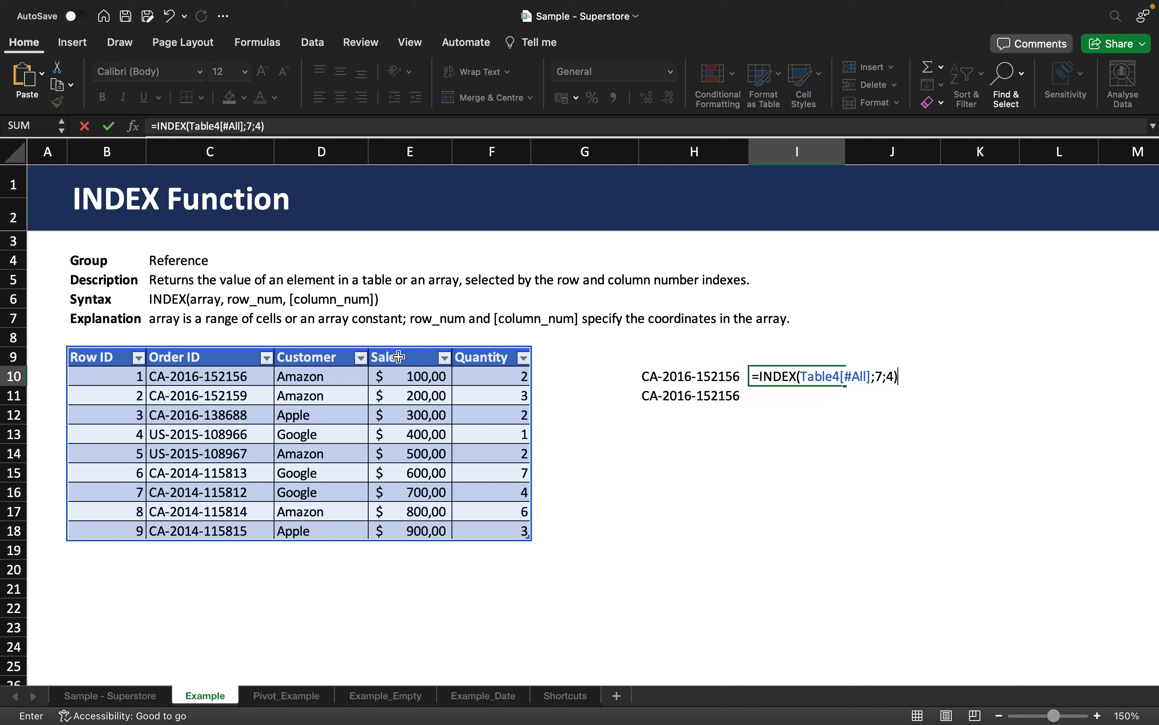
{"action": "key", "text": "Return"}
{"action": "left_click", "coordinate": [819, 378]}
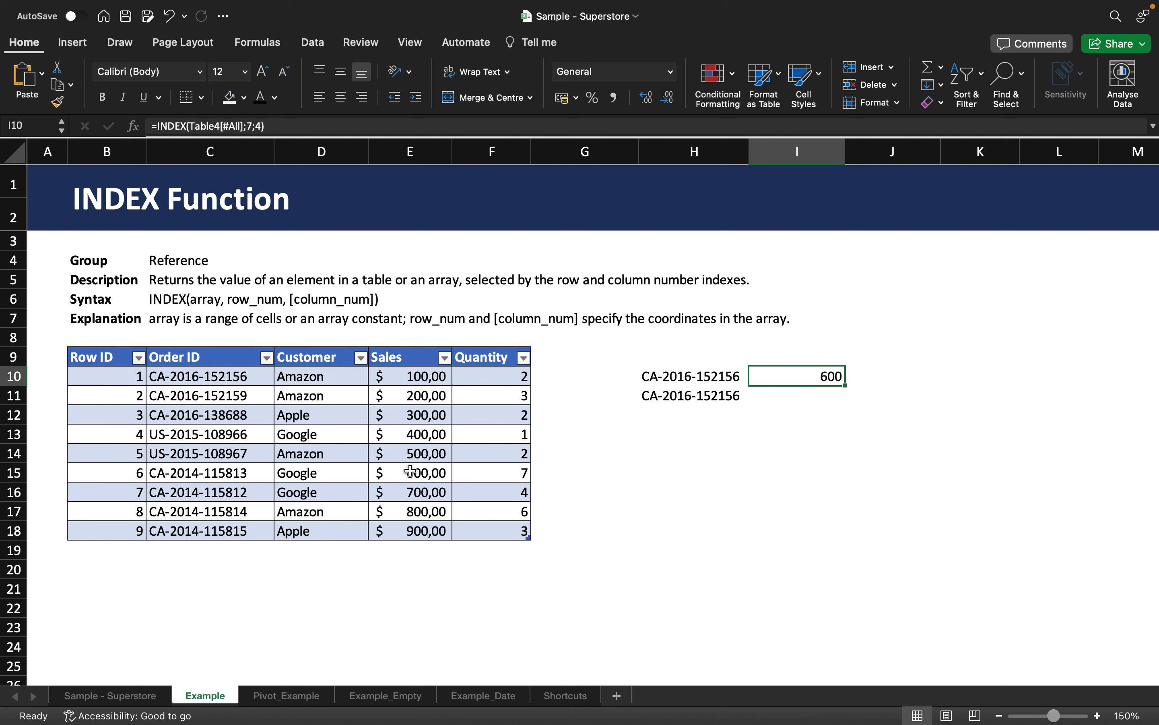
Remove the array, row and column arguments from the I10 formula, keeping only =INDEX(.
{"action": "double_click", "coordinate": [793, 382]}
{"action": "key", "text": "BackSpace"}
{"action": "key", "text": "BackSpace"}
{"action": "key", "text": "BackSpace"}
{"action": "key", "text": "BackSpace"}
{"action": "key", "text": "BackSpace"}
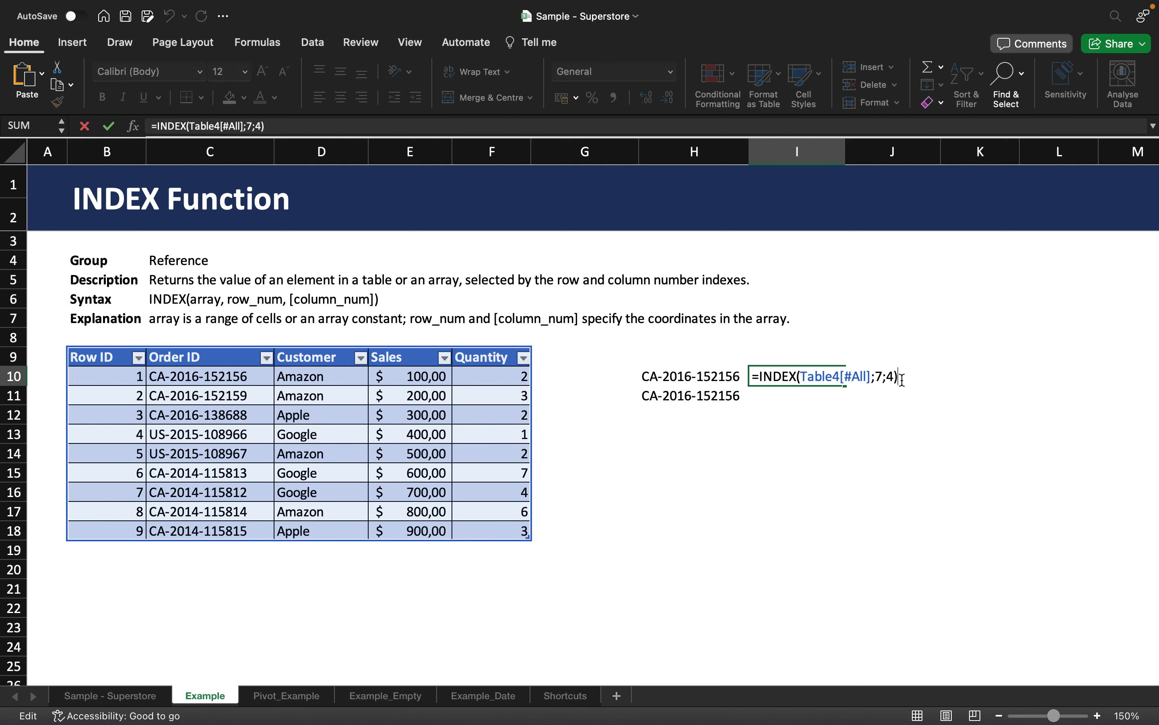
{"action": "key", "text": "BackSpace"}
{"action": "key", "text": "BackSpace"}
{"action": "key", "text": "BackSpace"}
{"action": "key", "text": "BackSpace"}
{"action": "key", "text": "BackSpace"}
{"action": "key", "text": "BackSpace"}
{"action": "key", "text": "BackSpace"}
{"action": "key", "text": "BackSpace"}
{"action": "key", "text": "BackSpace"}
{"action": "key", "text": "BackSpace"}
{"action": "key", "text": "BackSpace"}
{"action": "key", "text": "BackSpace"}
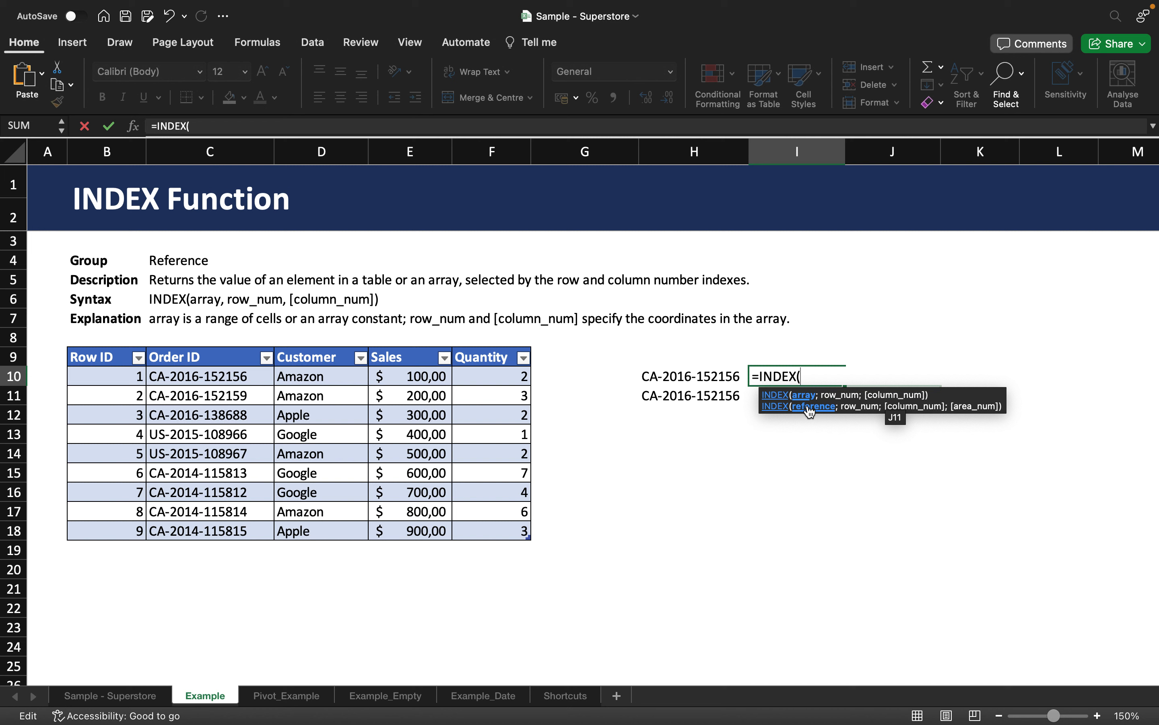
Give the I10 INDEX formula a two-area reference in parentheses: the full Row ID:Order ID columns and the full Sales:Quantity columns, headers included.
{"action": "type", "text": "("}
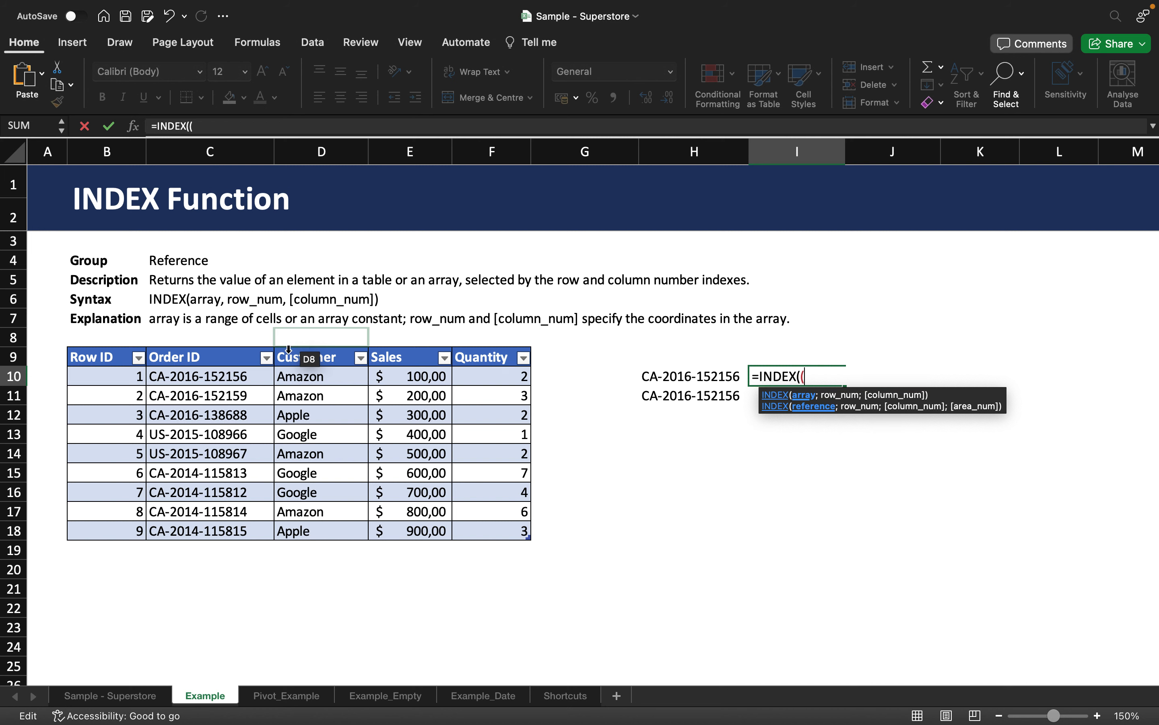
{"action": "left_click_drag", "start_coordinate": [139, 359], "coordinate": [217, 525]}
{"action": "type", "text": ";"}
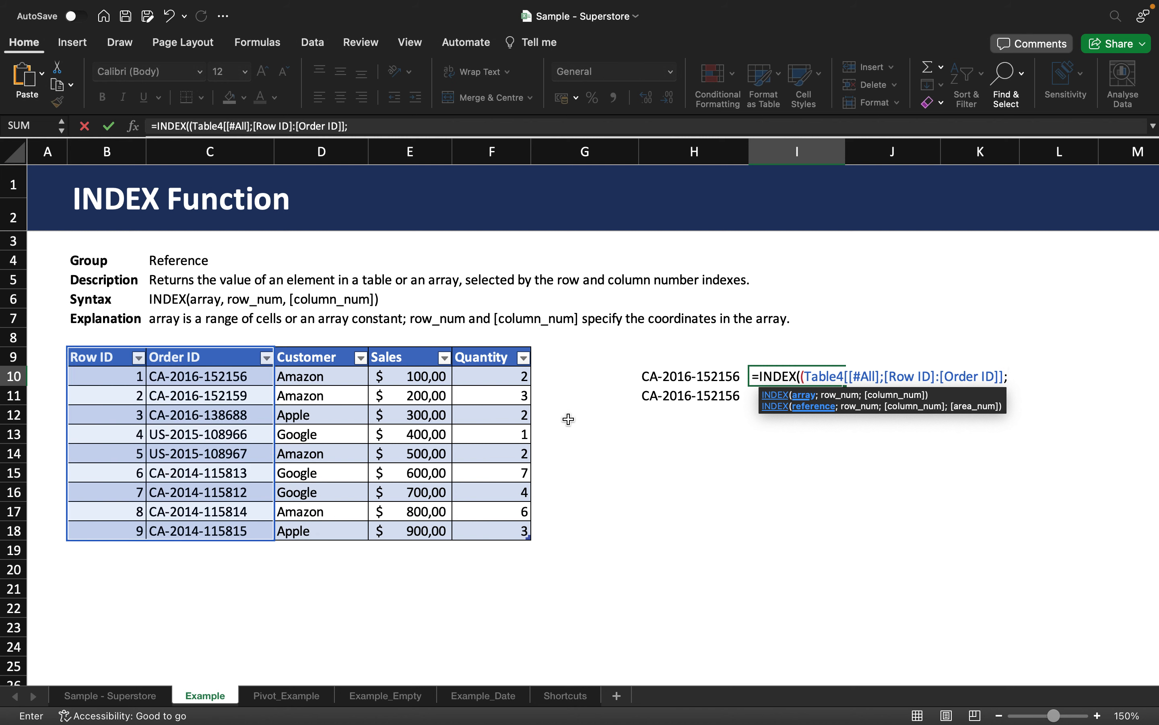
{"action": "left_click", "coordinate": [413, 359]}
{"action": "left_click_drag", "start_coordinate": [437, 400], "coordinate": [481, 525]}
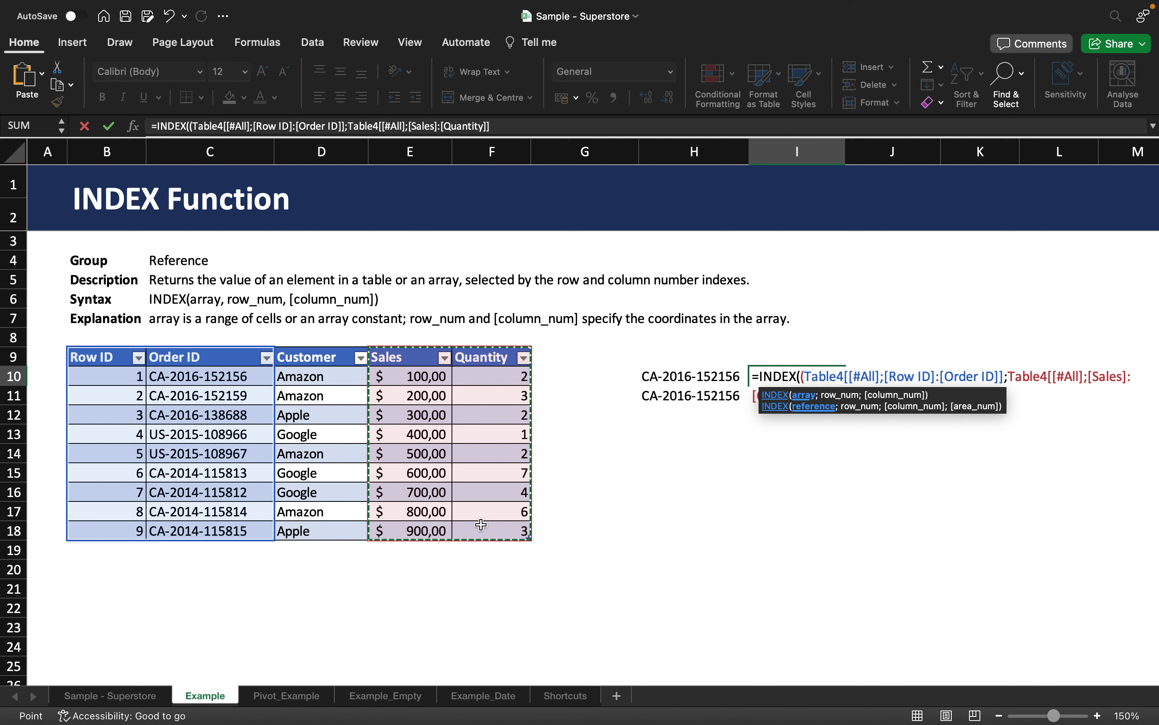
{"action": "type", "text": ")"}
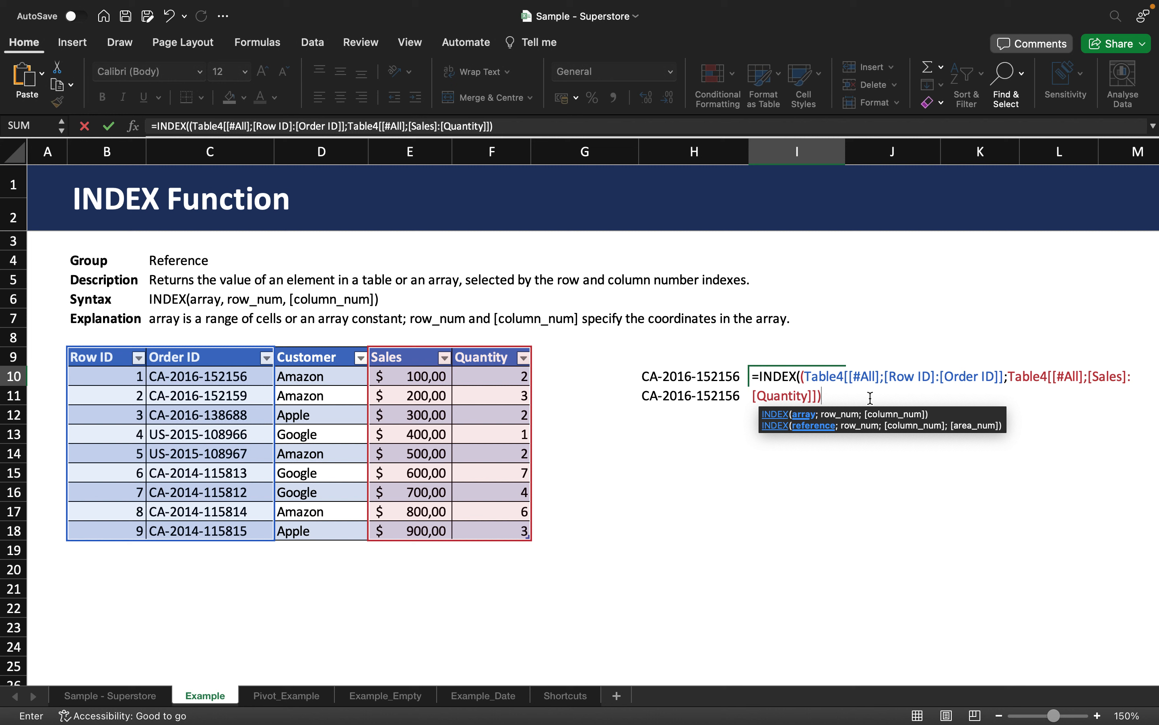
Complete the I10 INDEX formula with row number 4, column number 2 and area number 1.
{"action": "type", "text": ";4"}
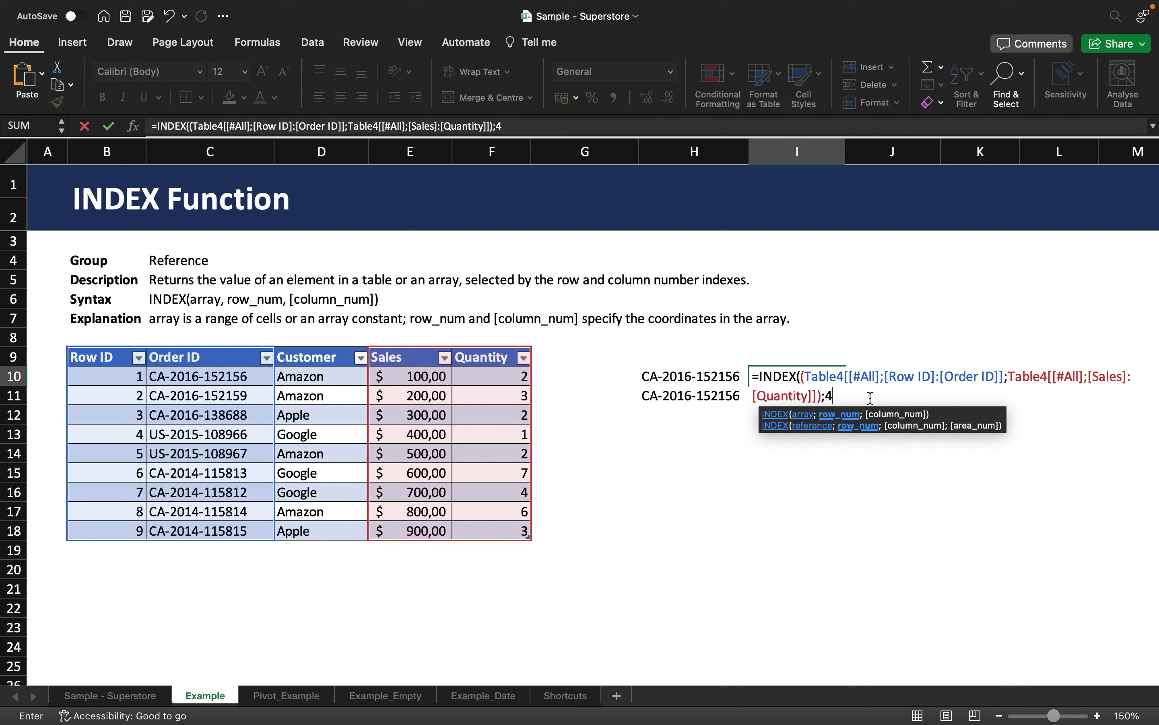
{"action": "type", "text": ";"}
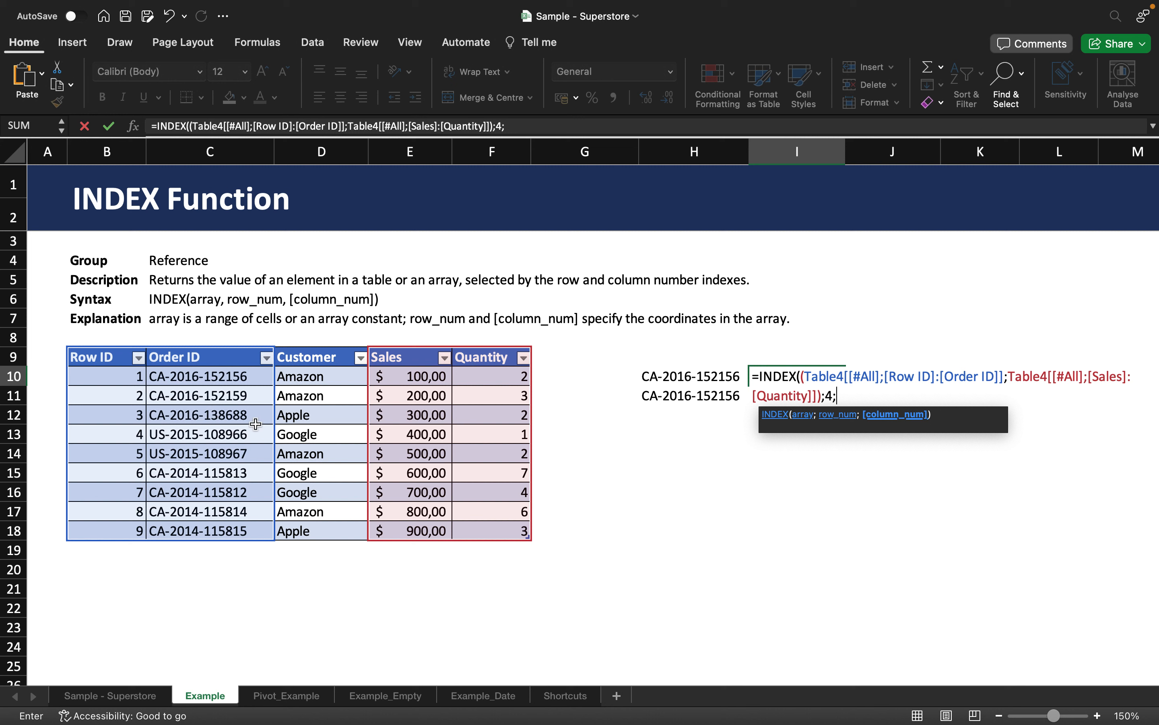
{"action": "type", "text": "2;"}
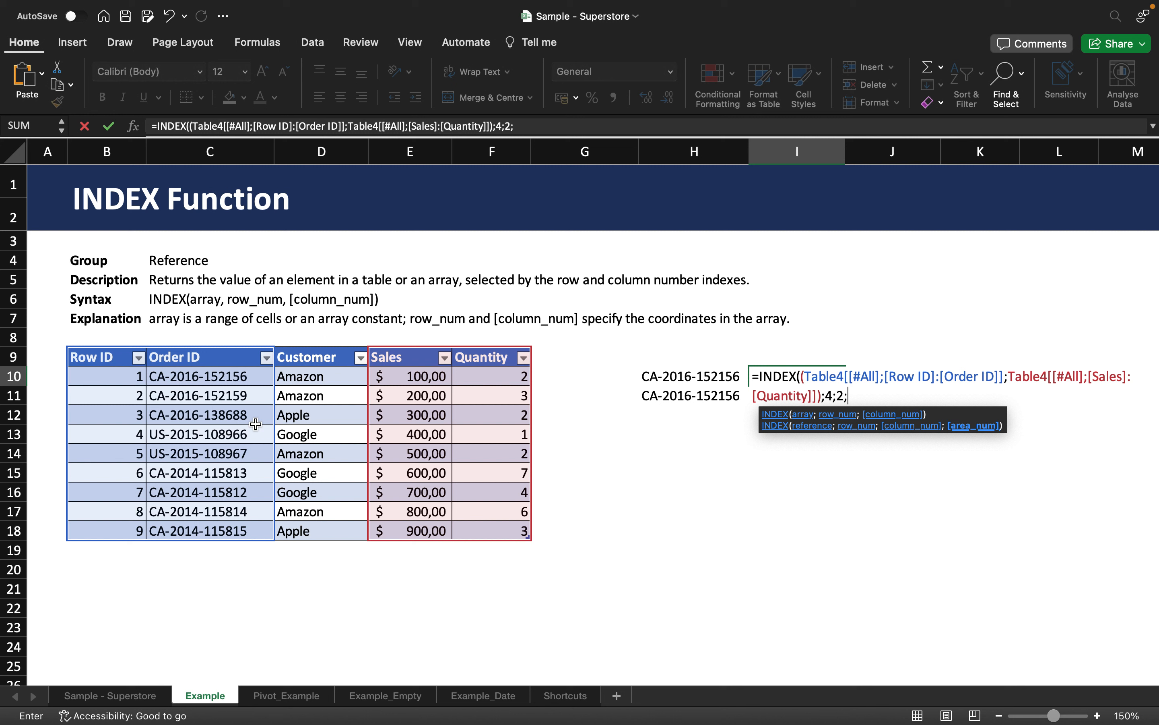
{"action": "type", "text": "1)"}
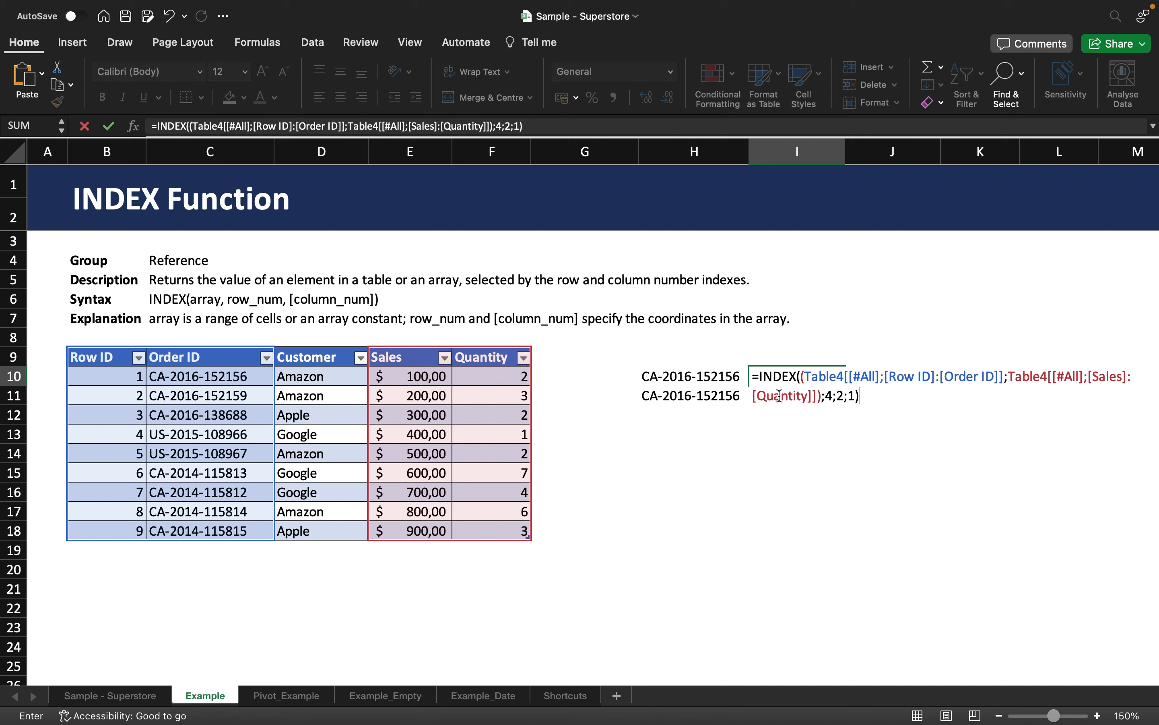
{"action": "key", "text": "Return"}
{"action": "left_click", "coordinate": [796, 377]}
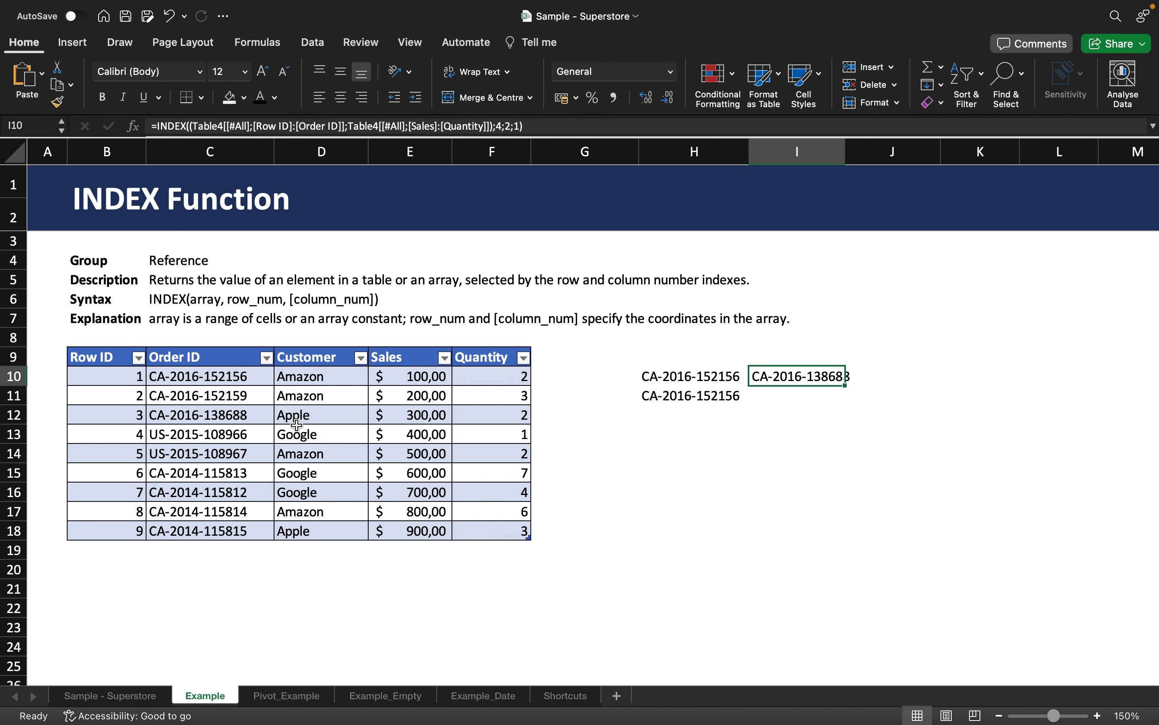
Change the area number in the I10 INDEX formula to 2.
{"action": "double_click", "coordinate": [784, 379]}
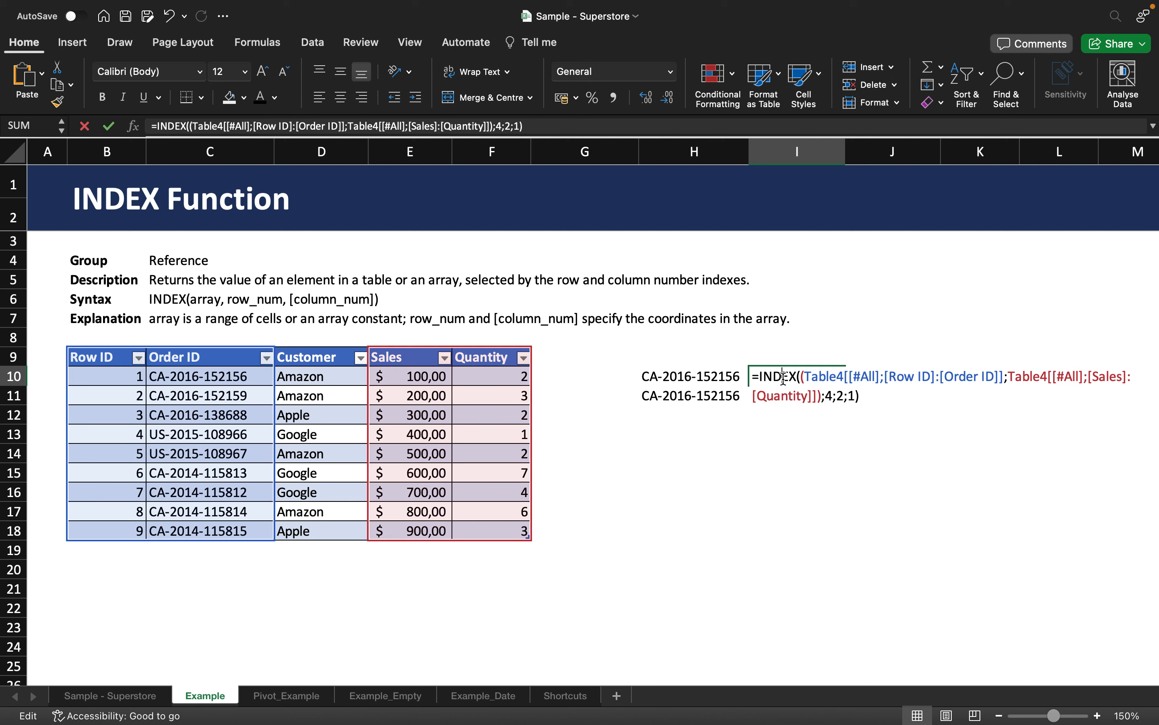
{"action": "left_click", "coordinate": [851, 397]}
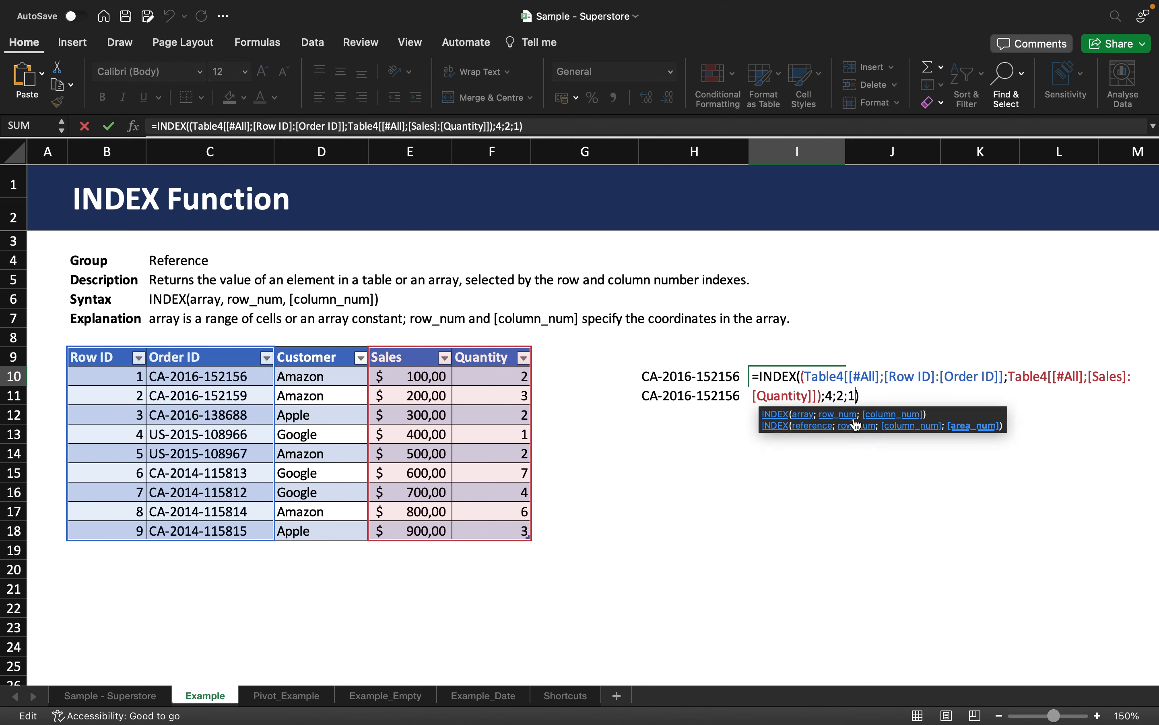
{"action": "key", "text": "BackSpace"}
{"action": "type", "text": "2"}
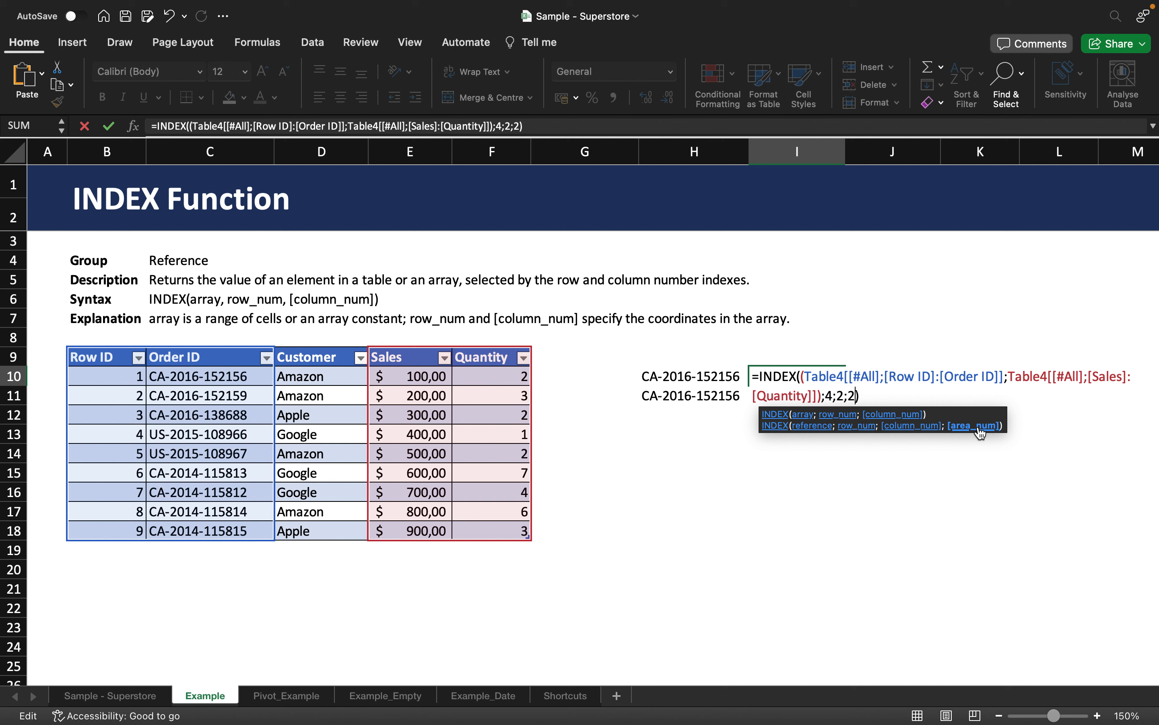